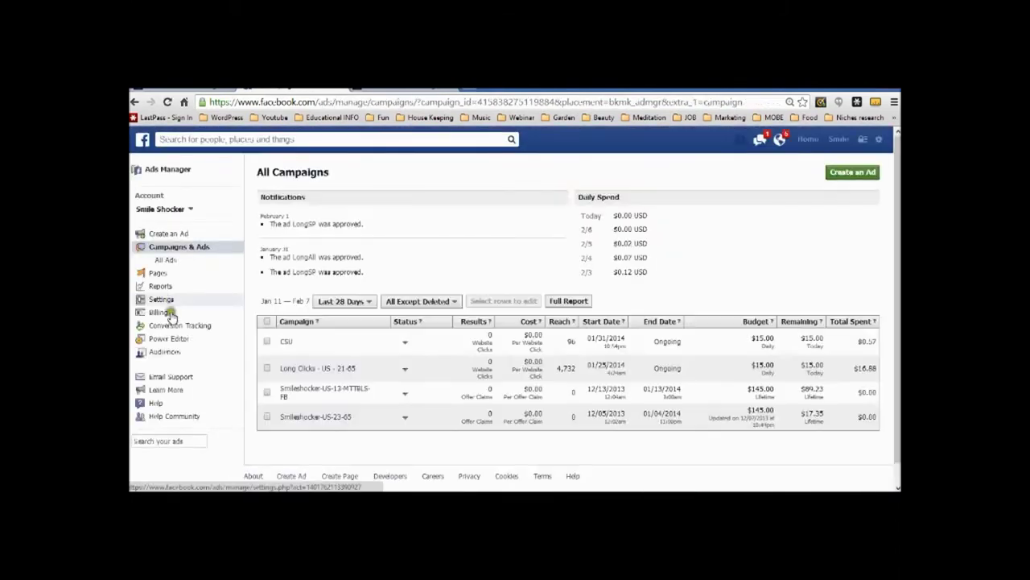
Open Power Editor from the Ads Manager sidebar
click(170, 343)
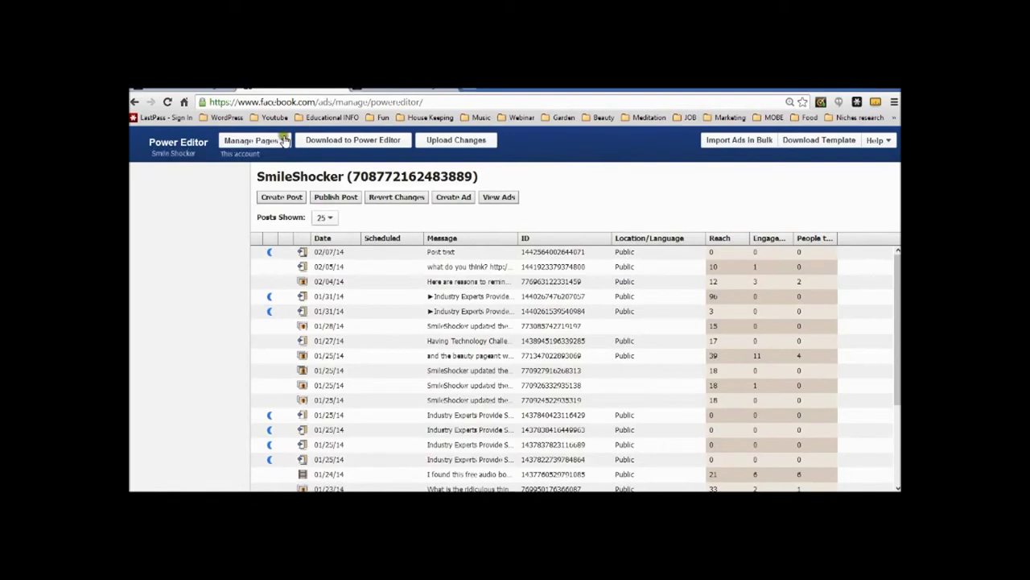
Switch Power Editor to Manage Pages mode to show the SmileShocker page's posts
click(283, 142)
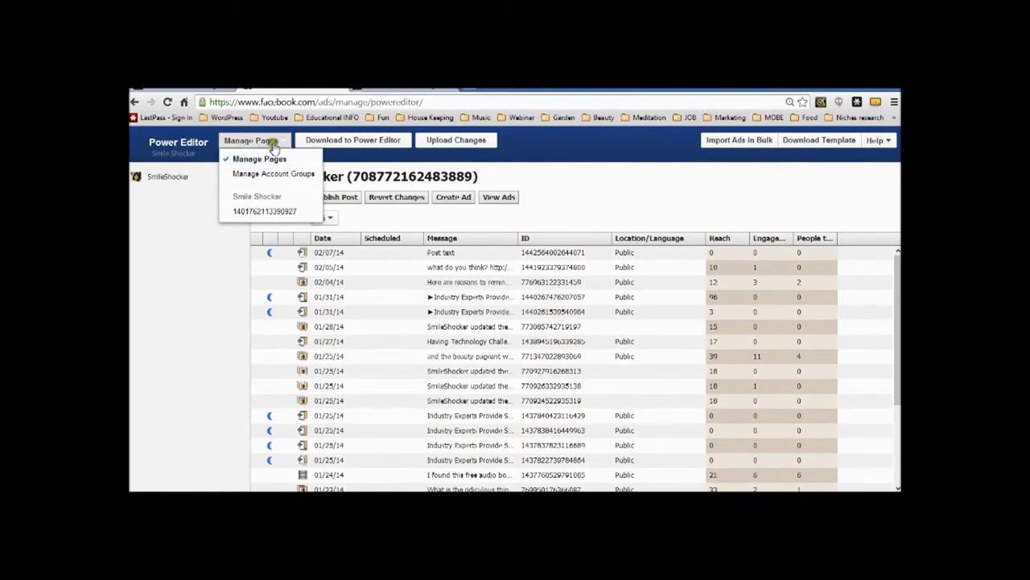
click(270, 141)
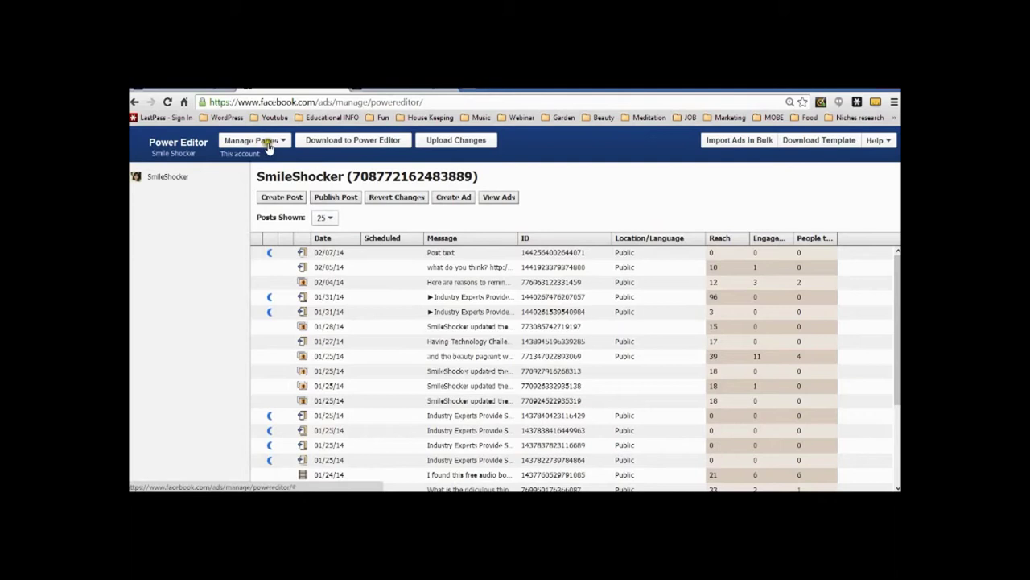
click(276, 199)
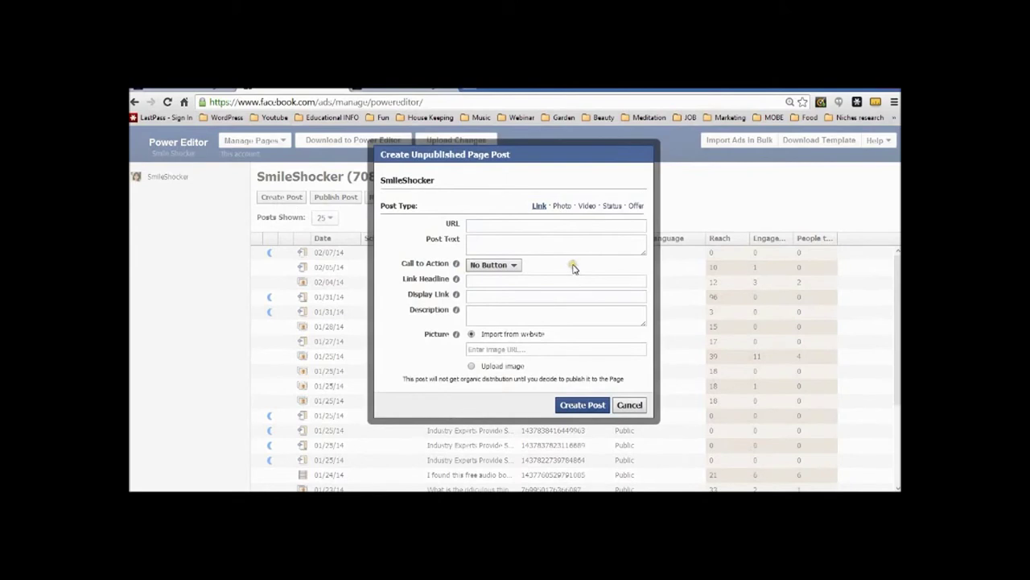
click(552, 226)
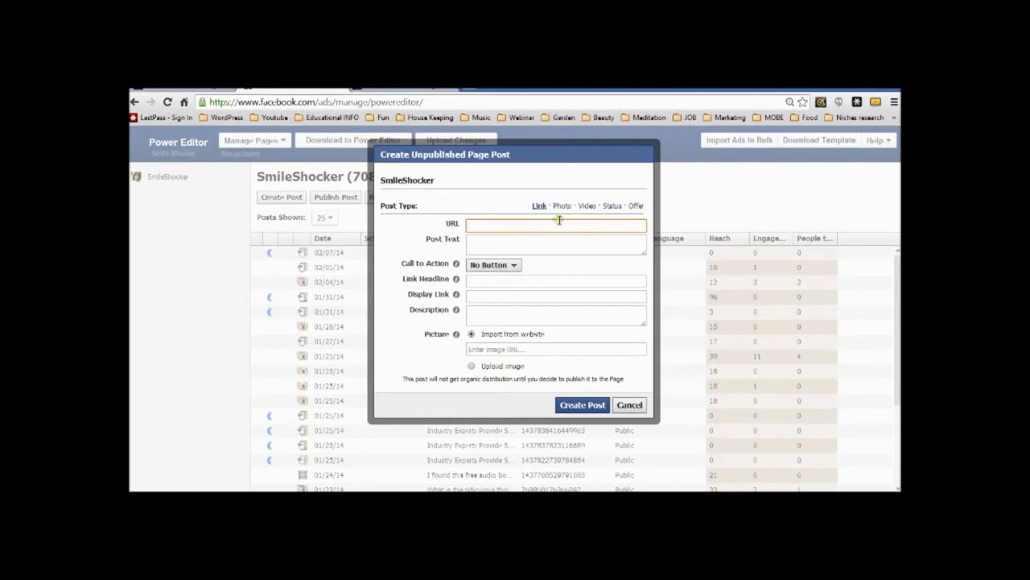
text(http://smileshocker.com)
click(552, 240)
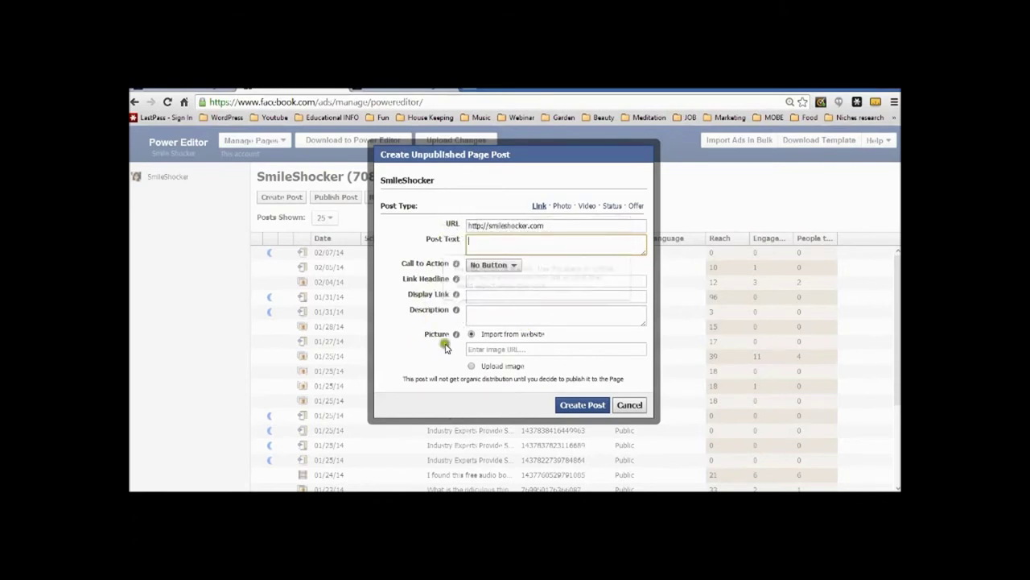
click(496, 239)
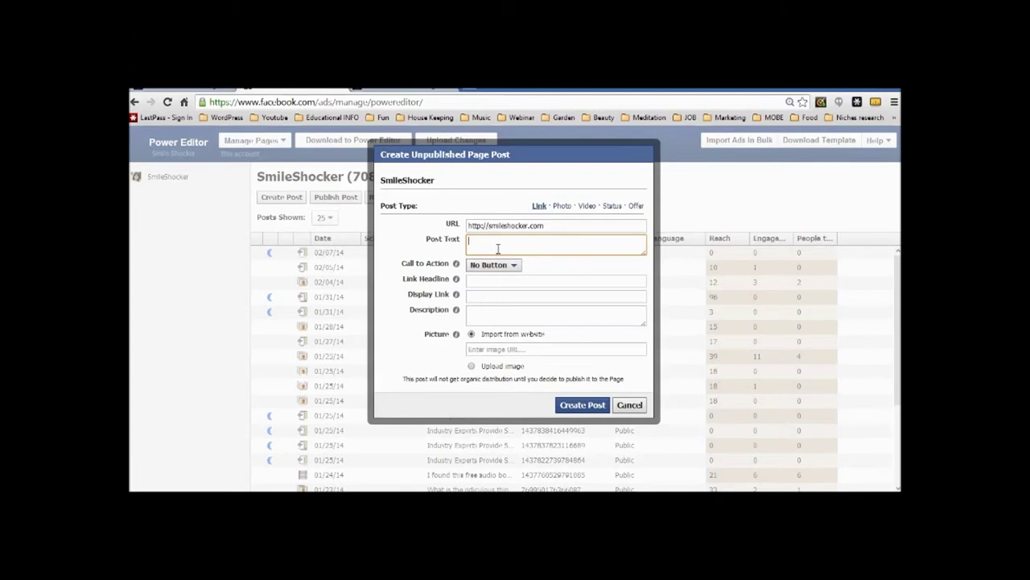
text(Po)
text(st text)
Choose Sign Up as the call to action and fill in headline, display link and description
click(510, 269)
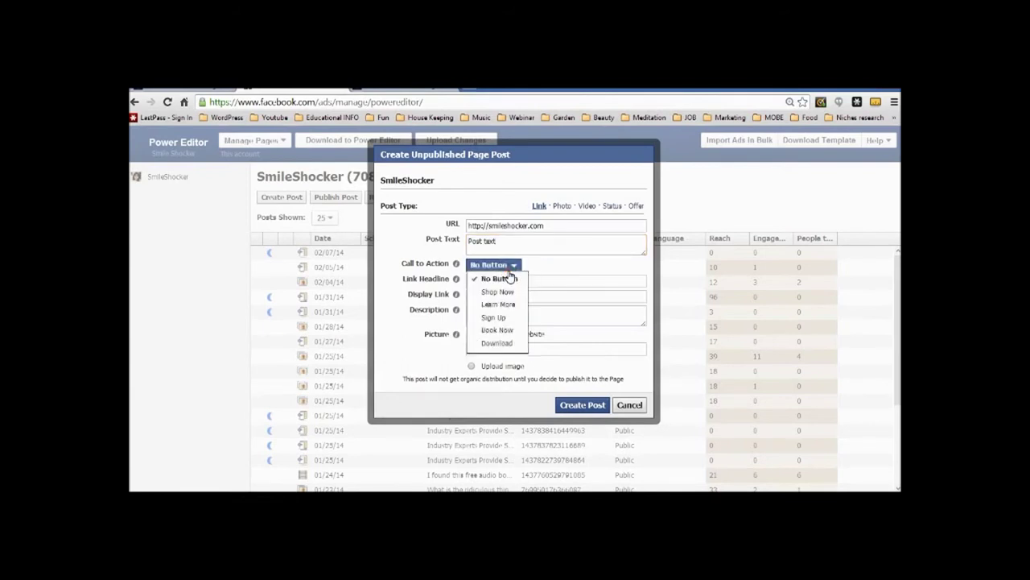
click(499, 319)
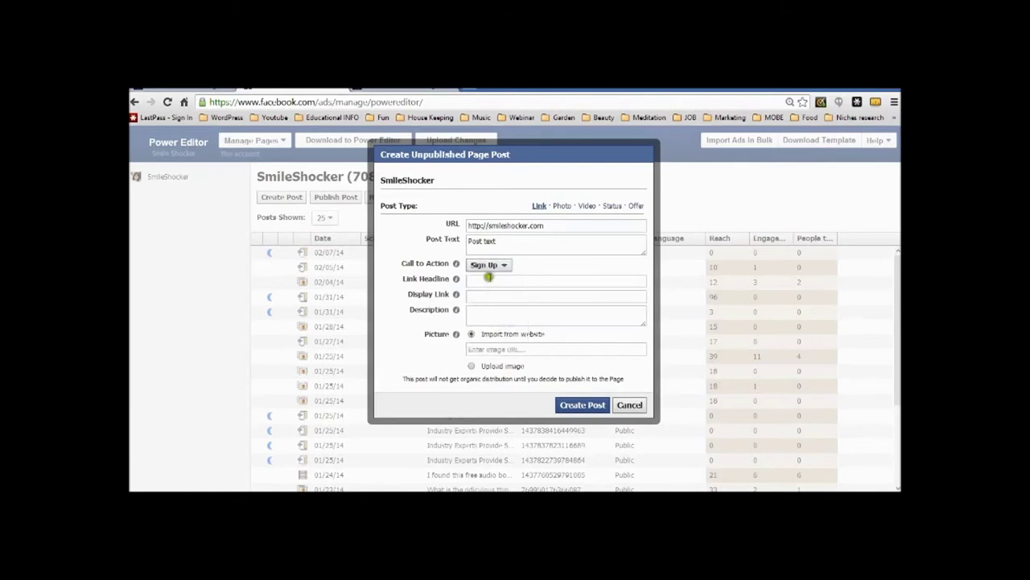
click(489, 280)
text(Link )
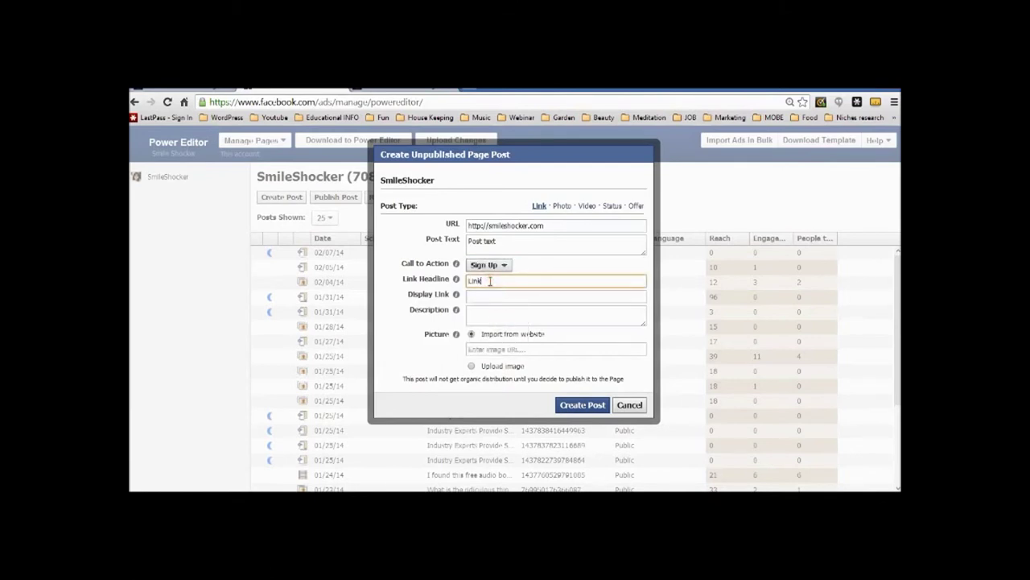
text(typi)
text(ng...)
key(Tab)
text(D)
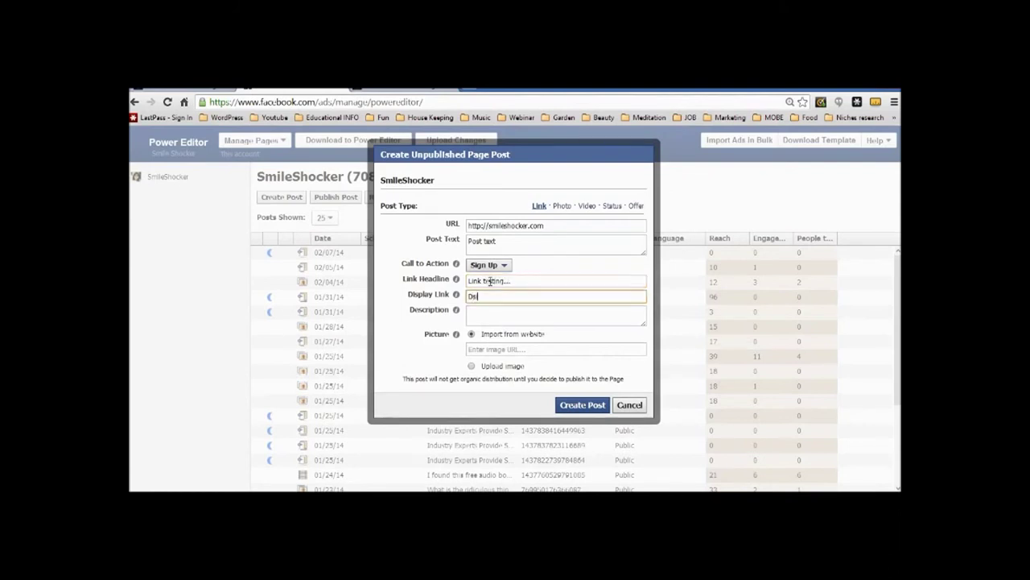
text(isplay link)
key(Tab)
text(Descri)
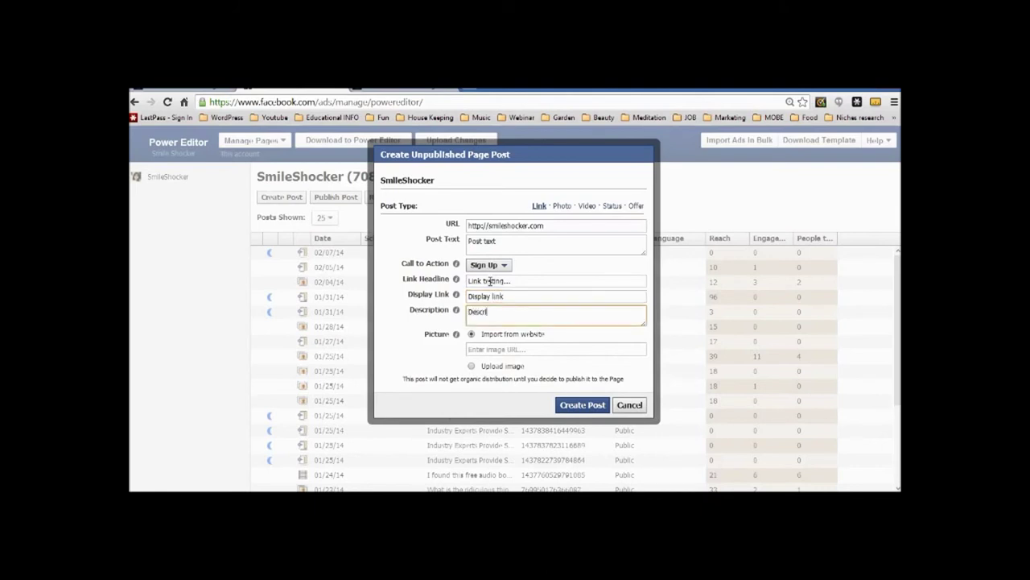
text(ption)
Upload the SMILE SHOCKER LOGO image and create the unpublished post
click(471, 367)
click(519, 367)
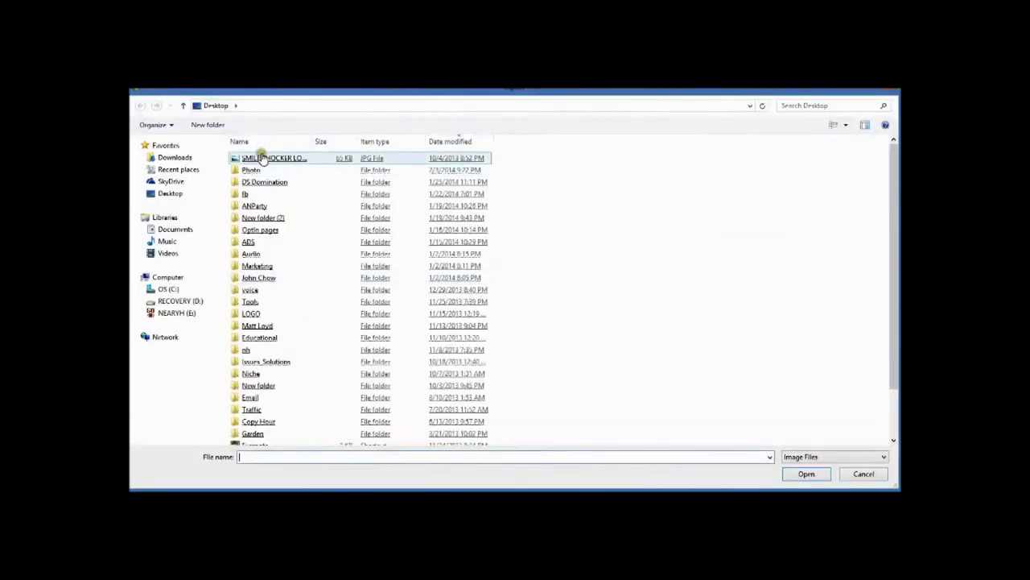
double_click(262, 157)
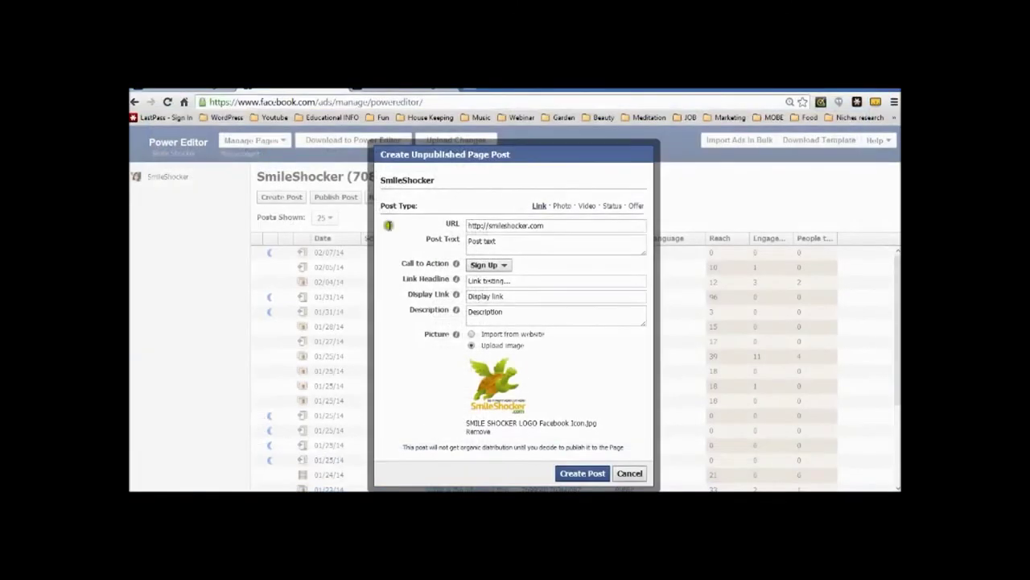
click(578, 475)
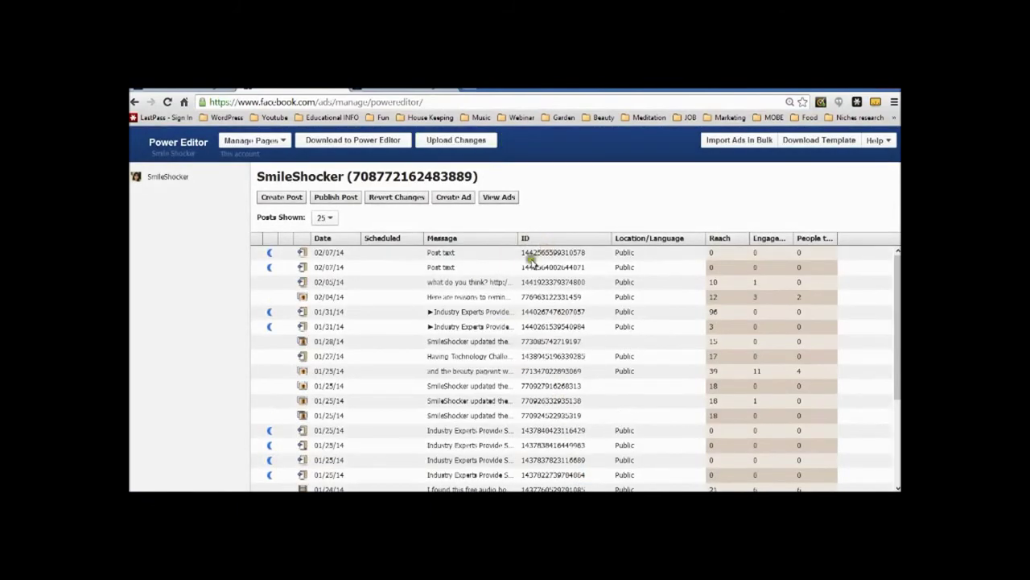
Open the Post Preview for the new 02/07/14 'Post text' post
click(259, 255)
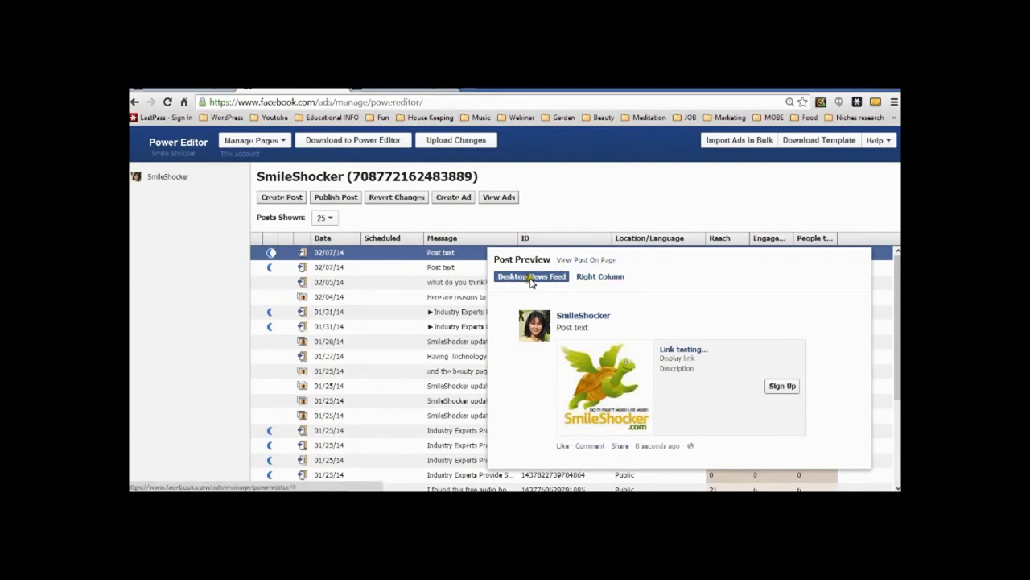
View the post on its Facebook page and try its Sign Up button
click(573, 261)
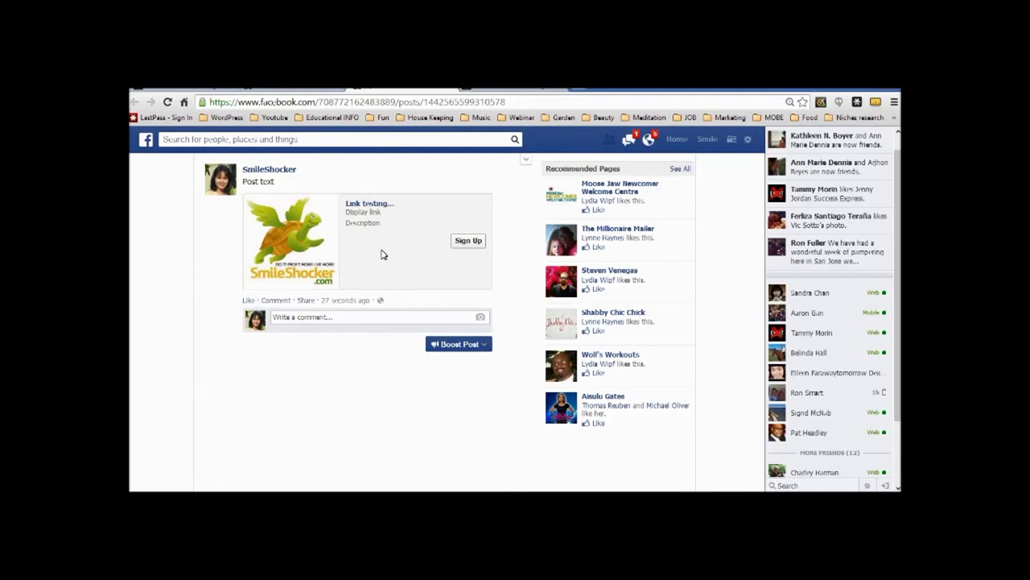
click(465, 245)
Confirm Sign Up reaches smileshocker.com, then switch back to the Power Editor tab
click(465, 243)
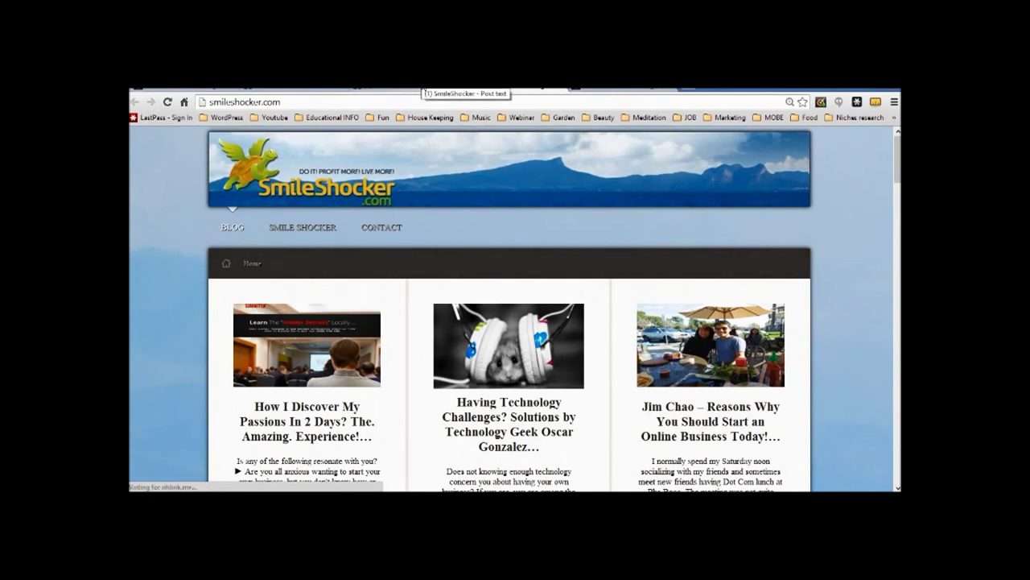
key(ctrl+Tab)
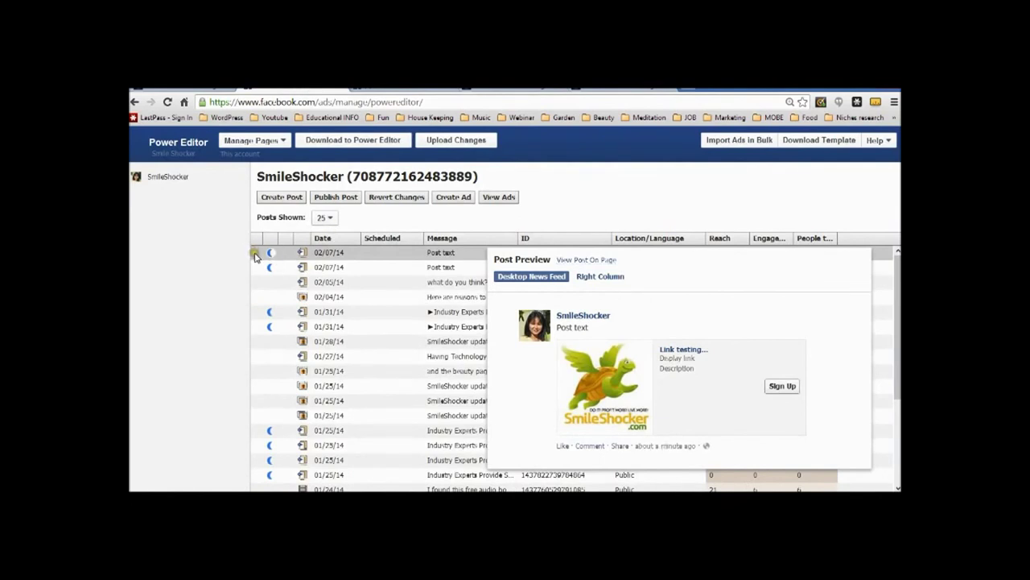
Dismiss the Post Preview to see the new dark post atop the list
click(256, 254)
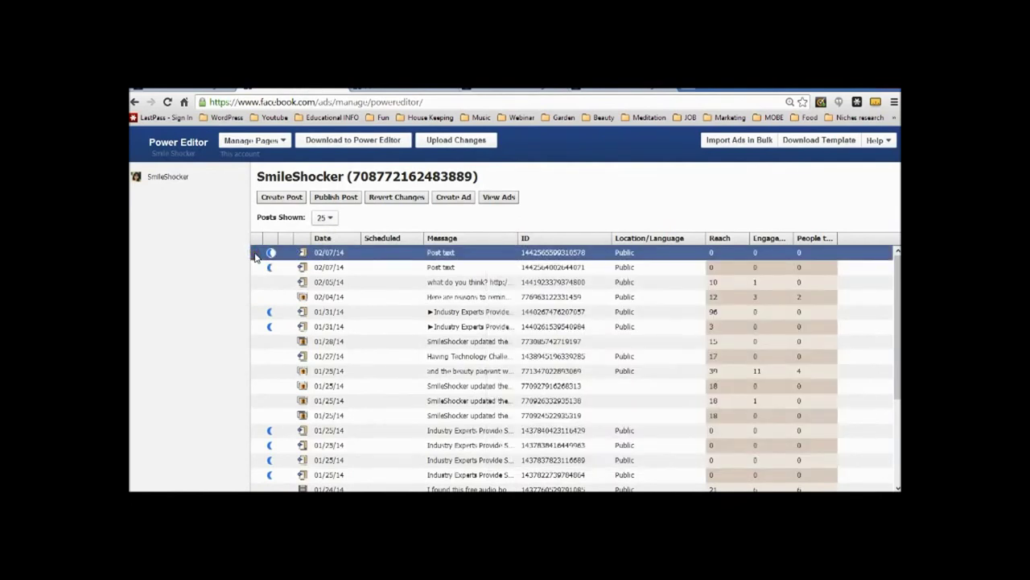